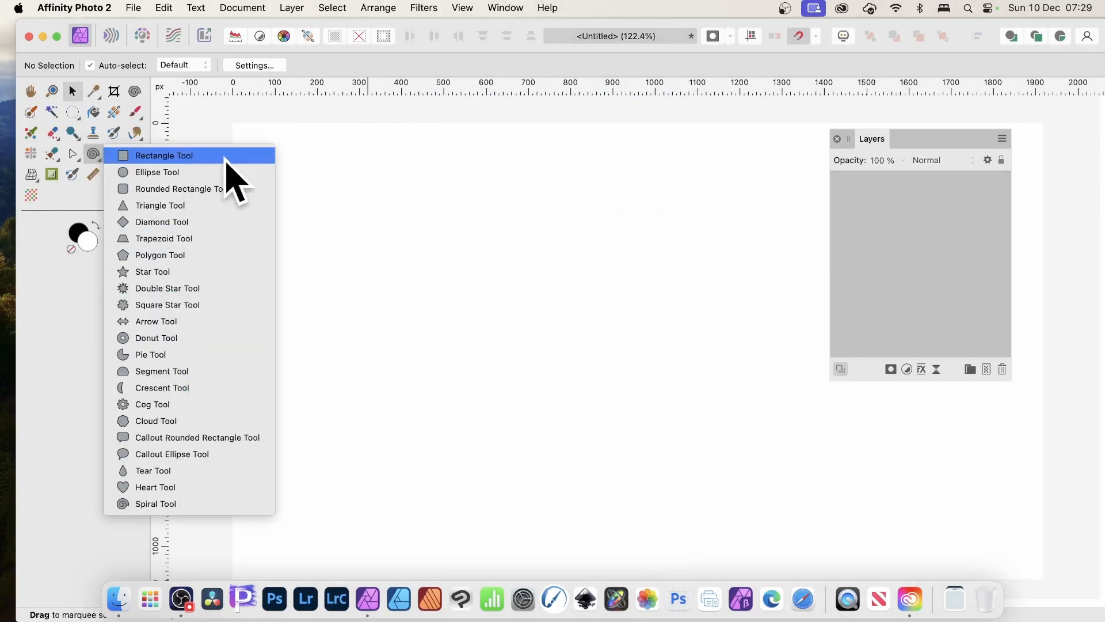
Draw a linear spiral of 5 turns, about 1000 px across, and move it fully onto the page
click(144, 504)
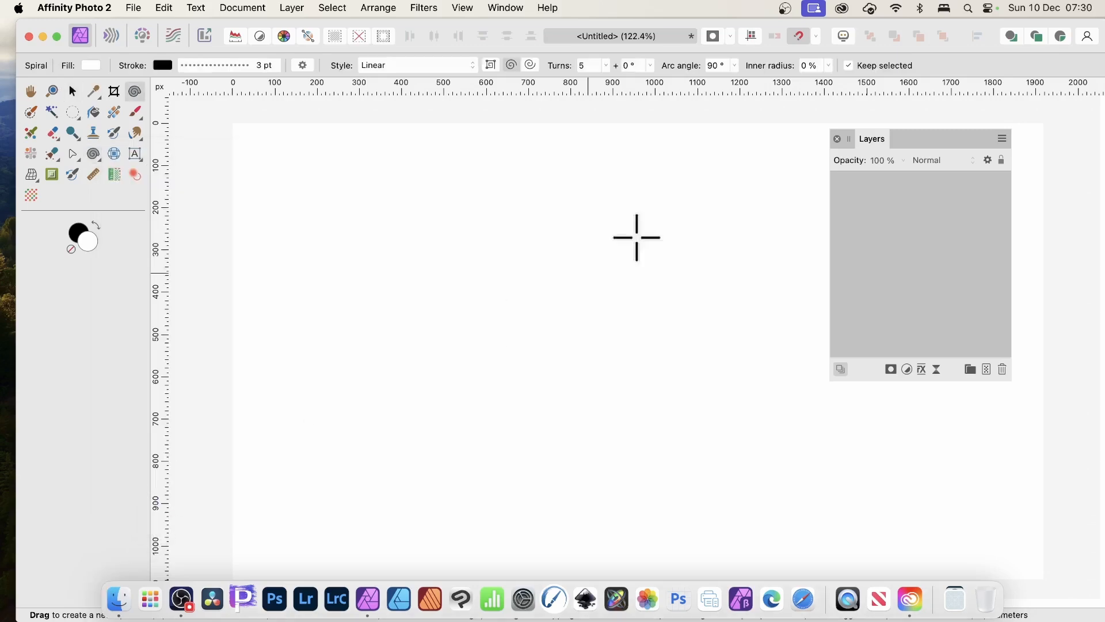
drag(476, 264, 643, 410)
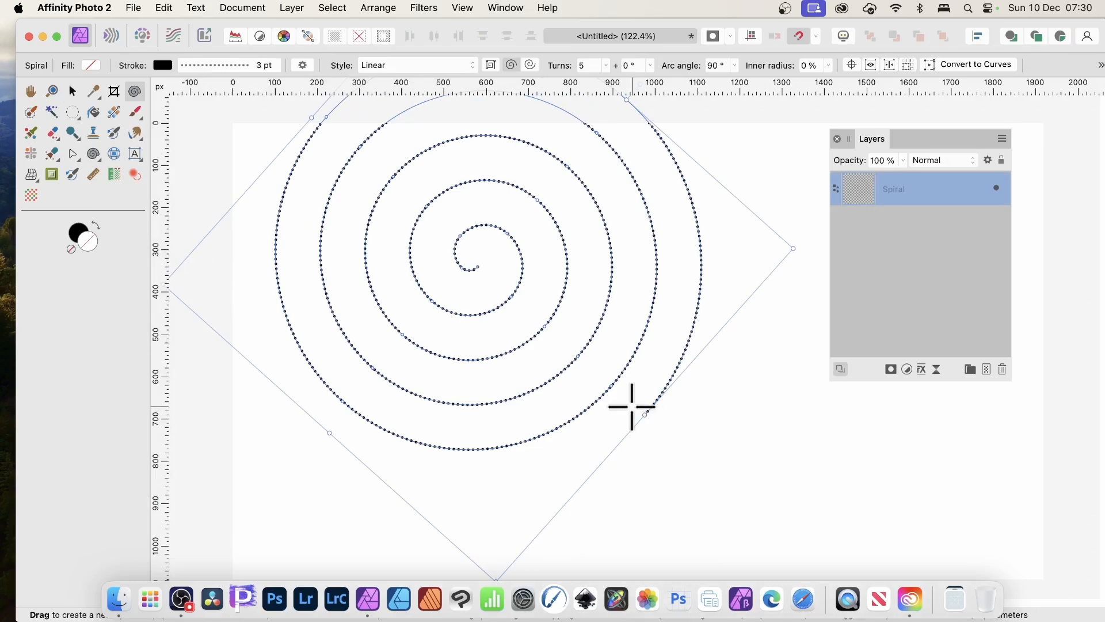
click(73, 91)
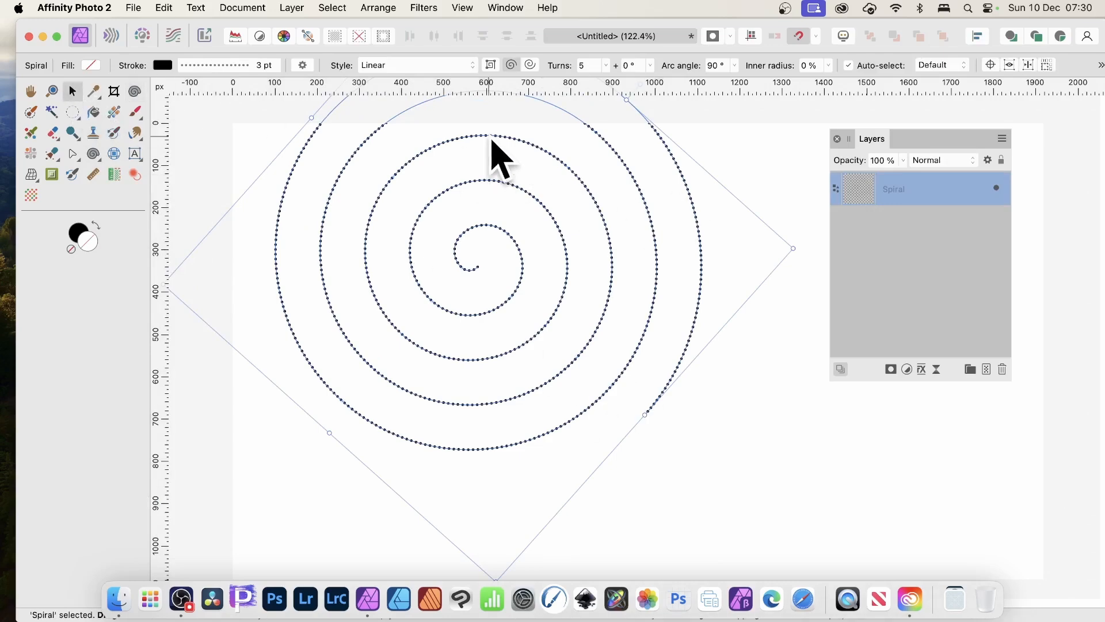
drag(490, 139, 547, 234)
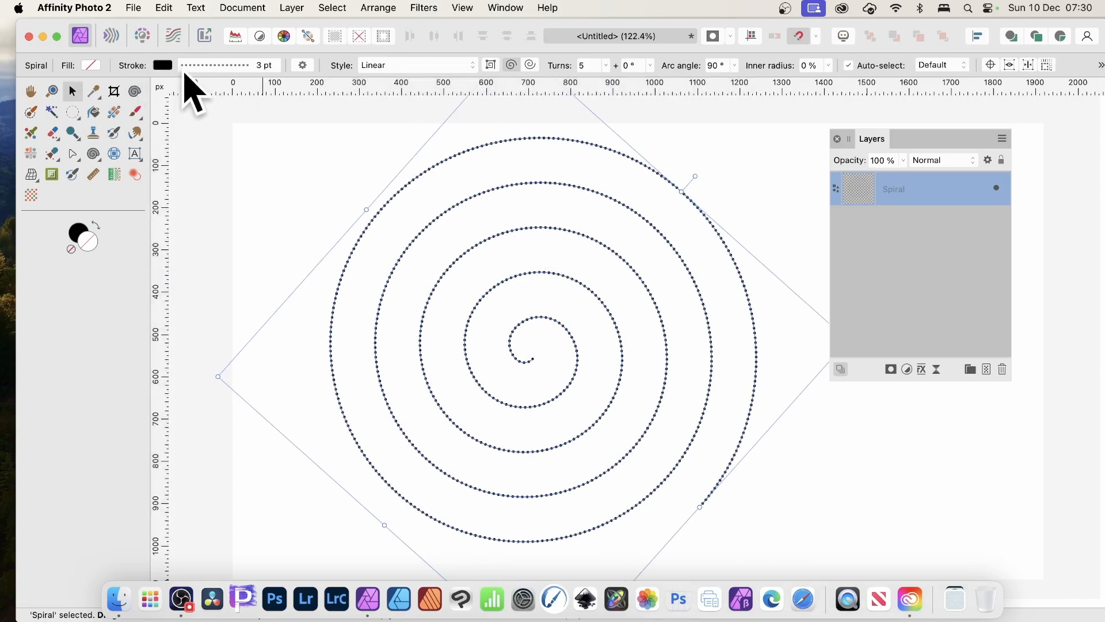
Set the width of the spiral's dotted stroke to 5 pt
click(234, 67)
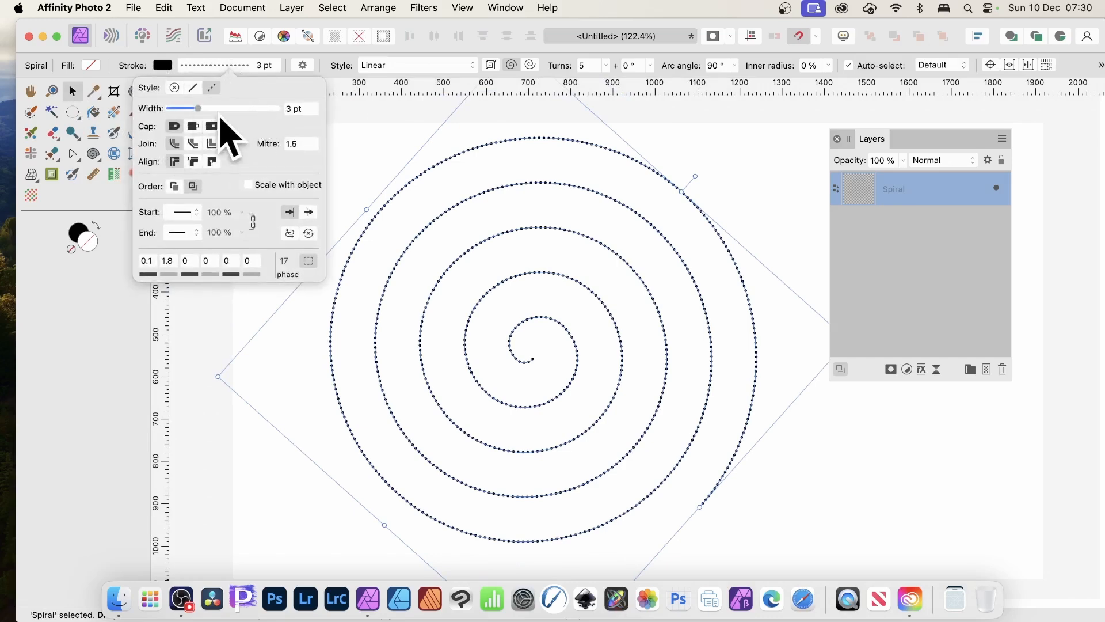
drag(197, 108, 202, 109)
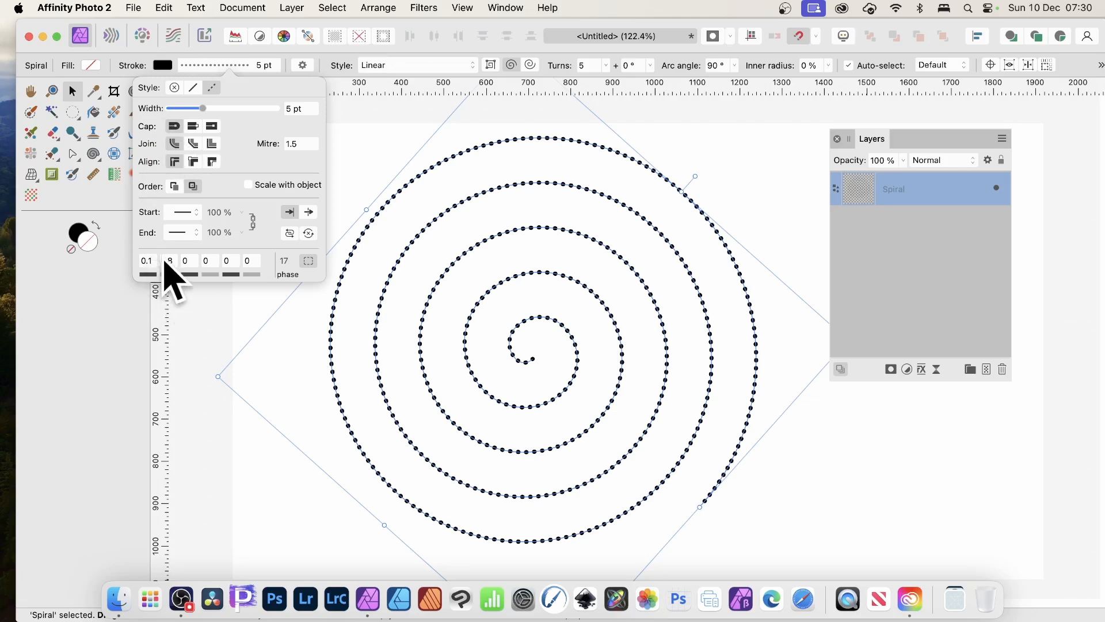
mouse_move(165, 275)
mouse_down()
mouse_move(241, 275)
mouse_move(167, 277)
mouse_up()
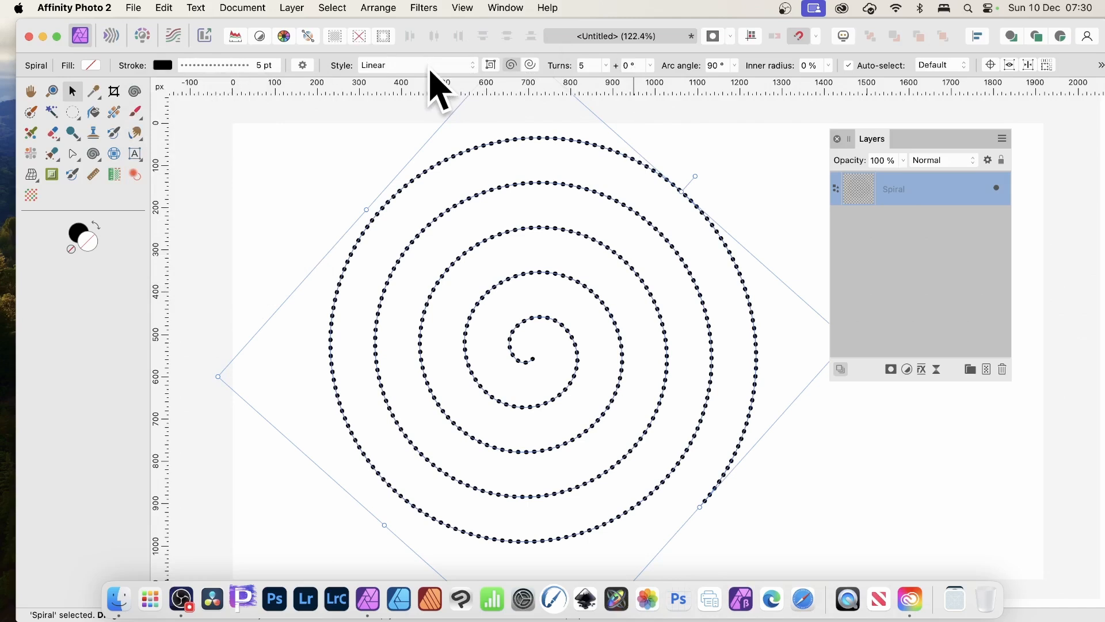
Increase the spiral's number of turns to 50
click(596, 67)
key(Tab)
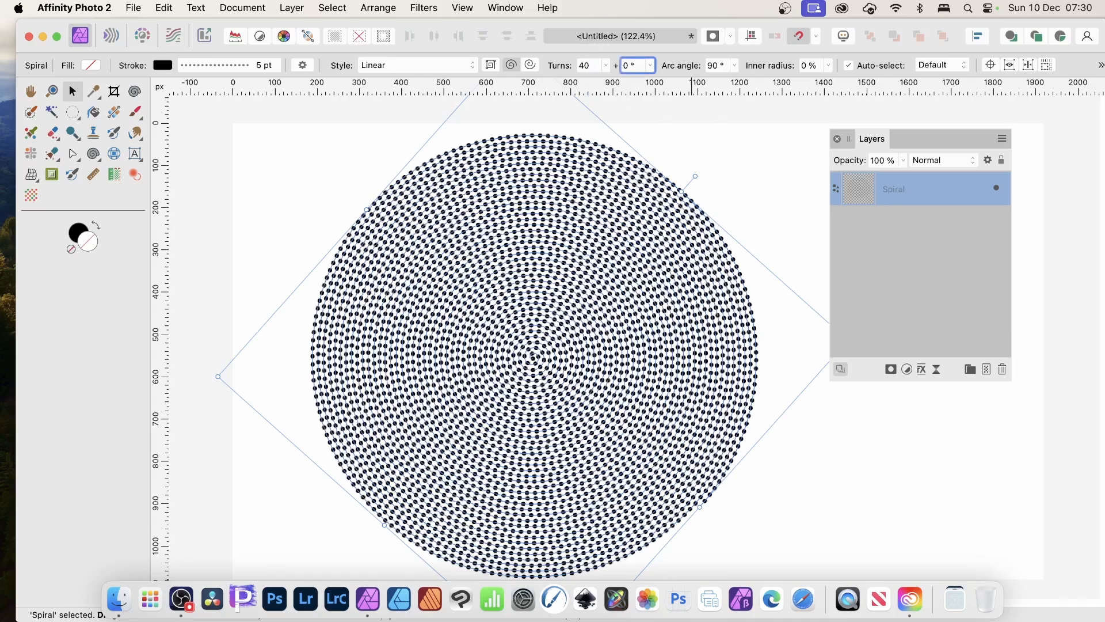
click(592, 65)
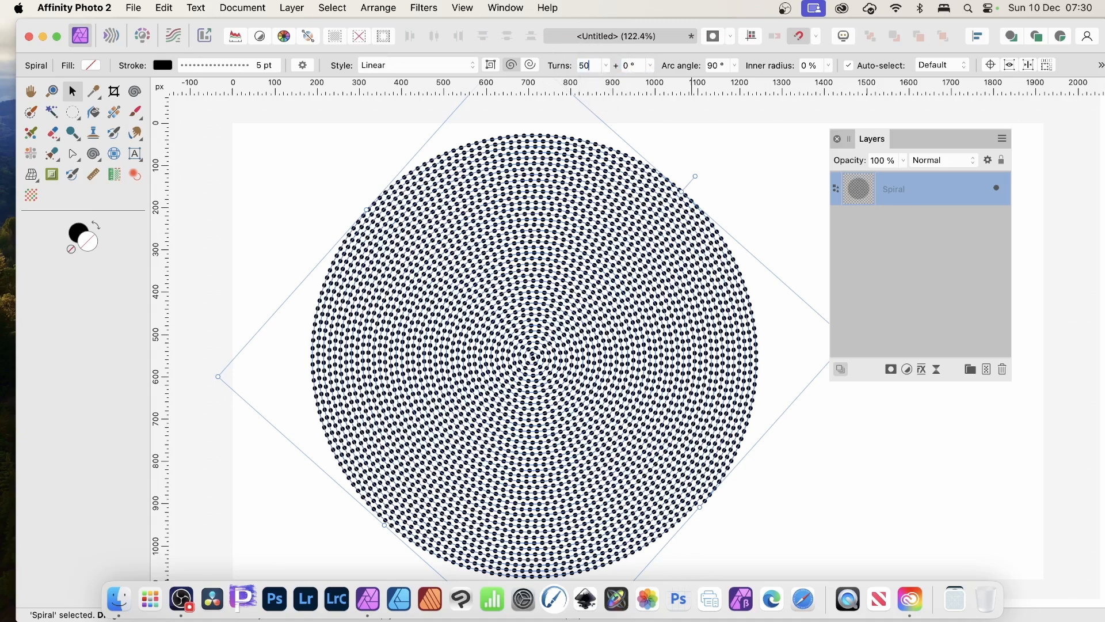
text(50)
key(Tab)
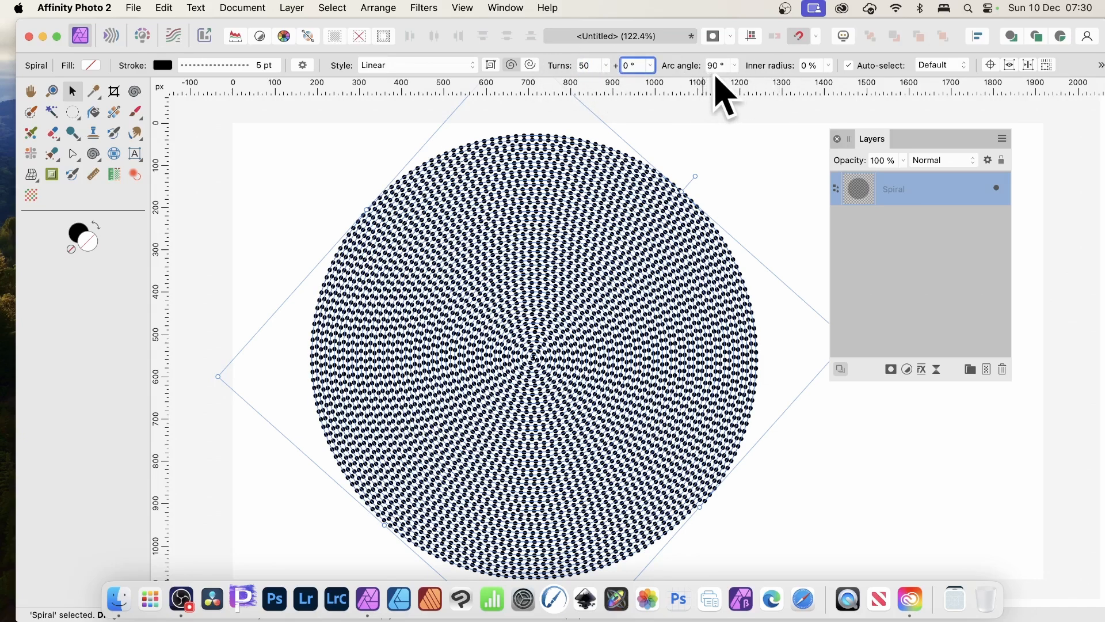
Set the spiral's arc angle to 180° and its inner radius to 13%
click(735, 65)
click(731, 79)
drag(732, 82, 765, 81)
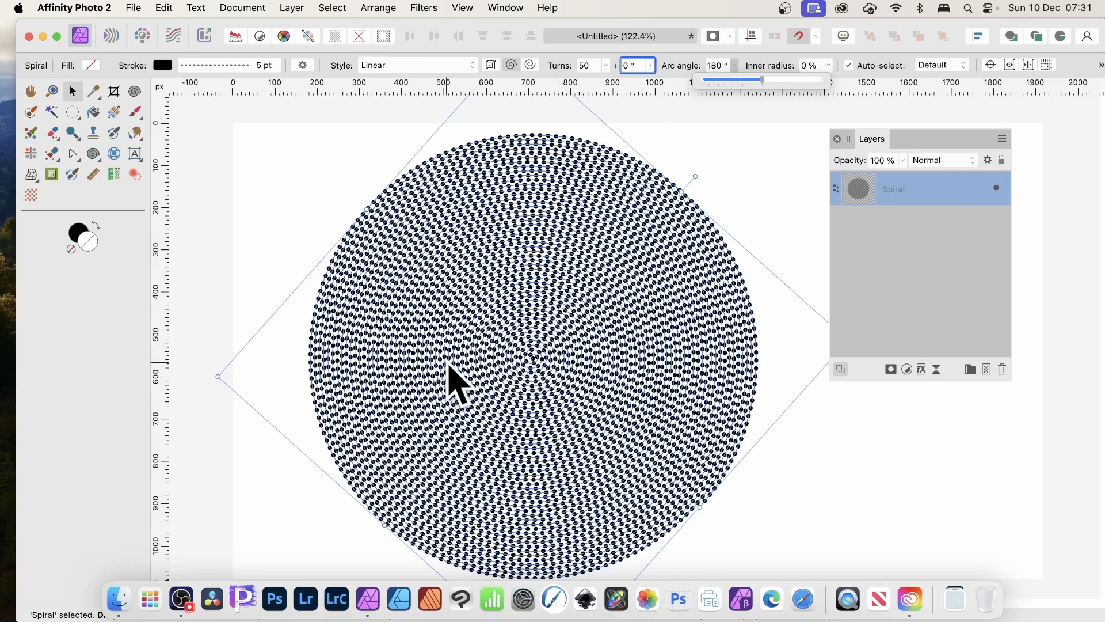
click(829, 65)
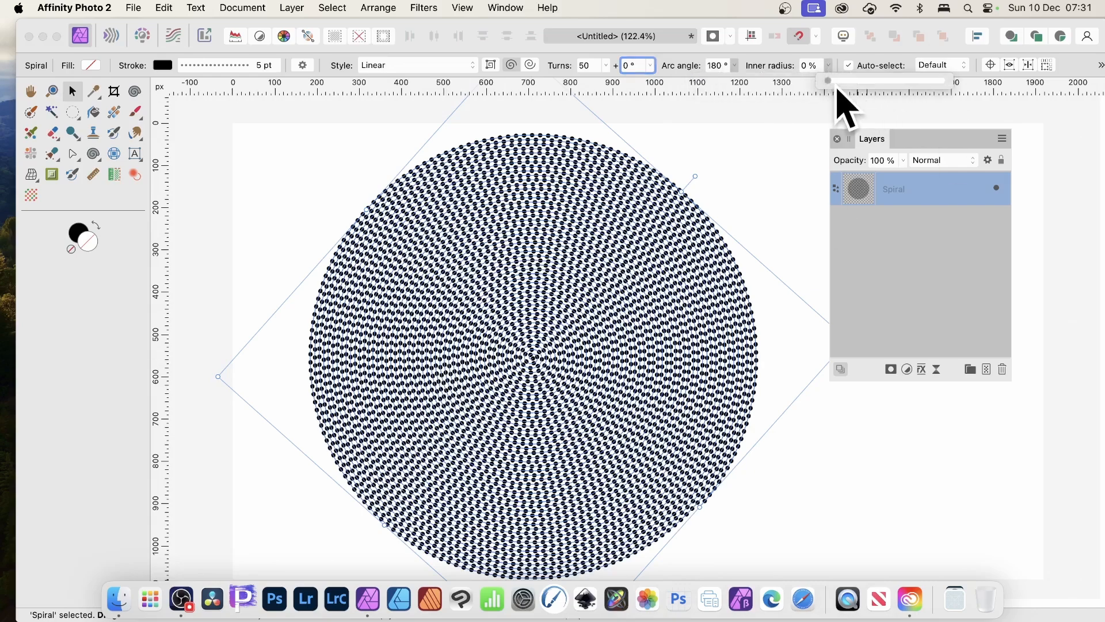
drag(827, 80, 847, 84)
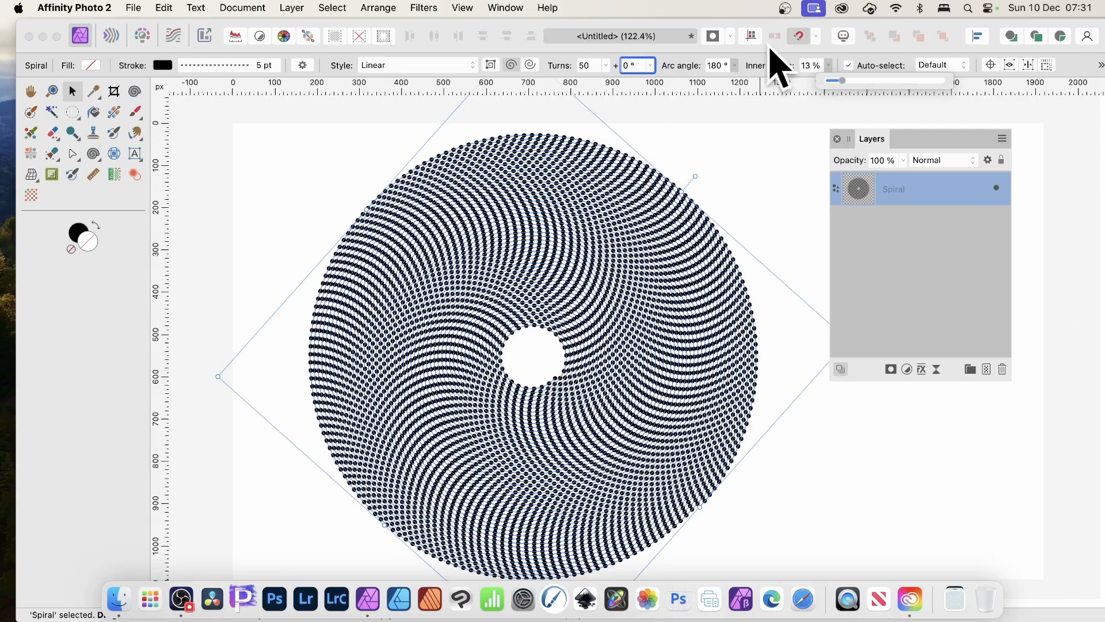
Change the spiral's arc angle to about 170.3° and its inner radius to 22%
click(734, 67)
mouse_move(734, 79)
mouse_down()
mouse_move(752, 79)
mouse_move(719, 81)
mouse_move(810, 80)
mouse_move(741, 86)
mouse_up()
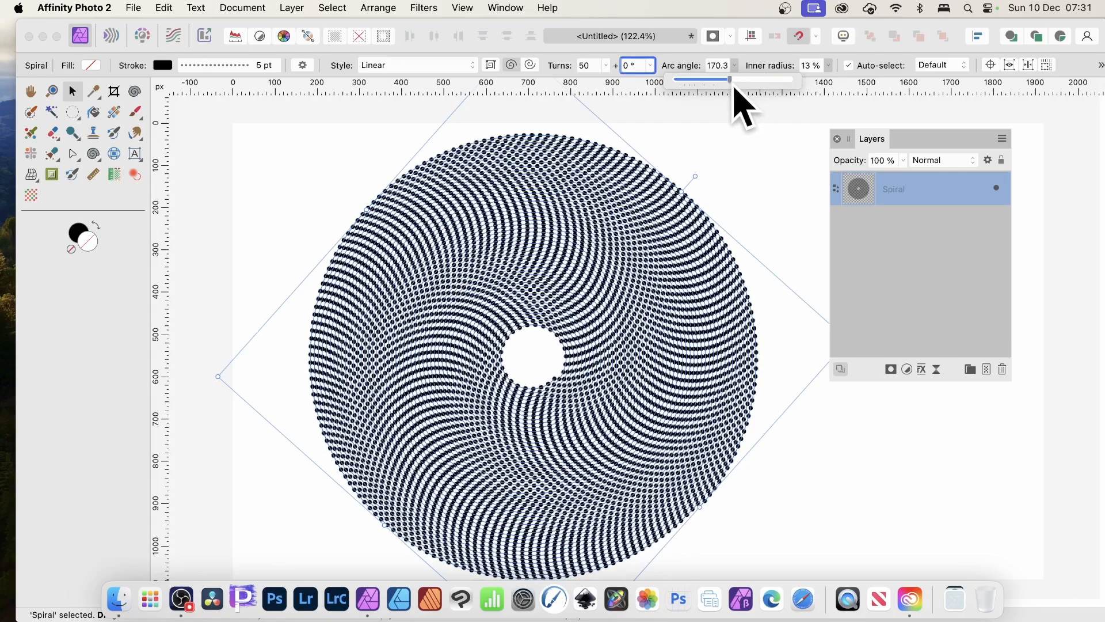
click(829, 66)
drag(828, 79, 833, 79)
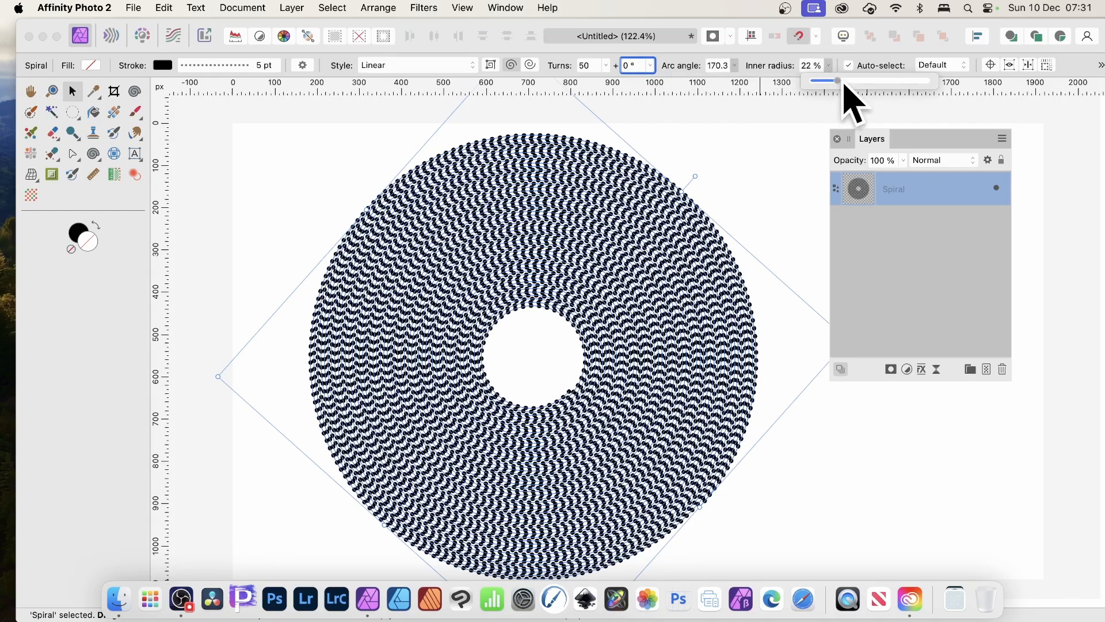
Adjust the spiral's arc angle to about 109.4° and its inner radius to 16%
click(735, 65)
mouse_move(733, 79)
mouse_down()
mouse_move(706, 81)
mouse_move(771, 81)
mouse_move(713, 81)
mouse_up()
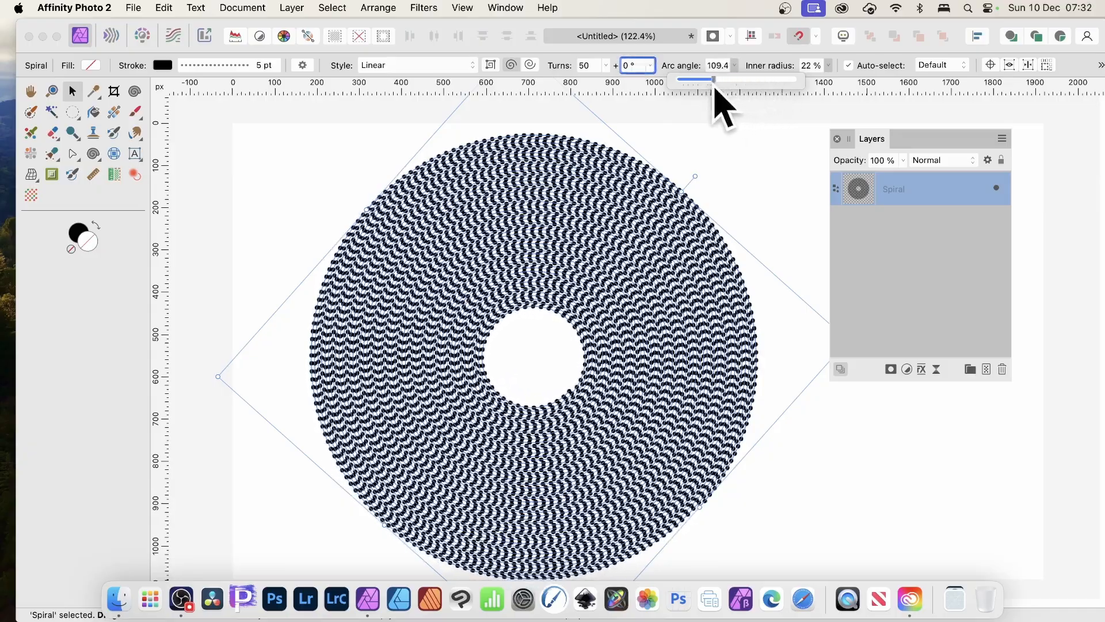
click(829, 65)
mouse_move(827, 80)
mouse_down()
mouse_move(839, 81)
mouse_move(822, 81)
mouse_up()
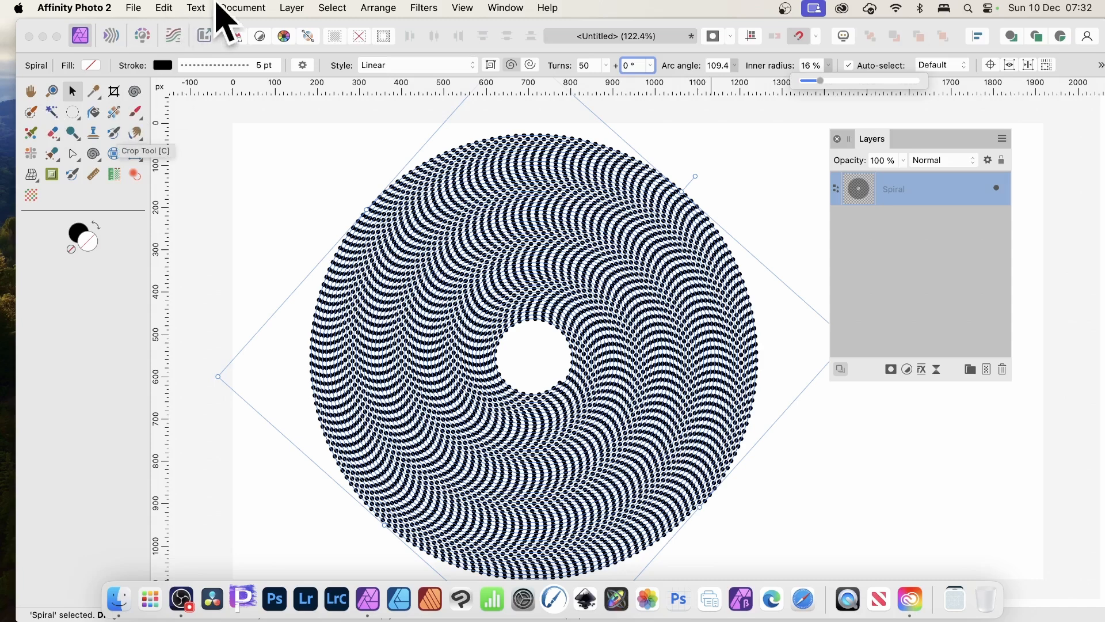
Rasterise and trim the spiral layer and shift the resulting disc slightly upwards
click(292, 8)
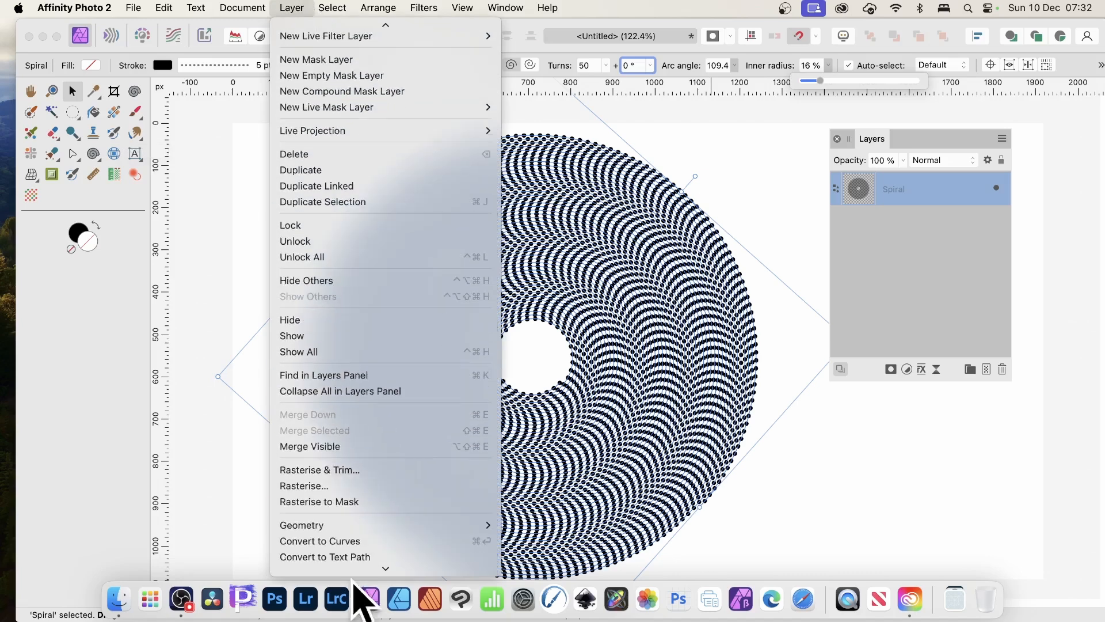
click(305, 470)
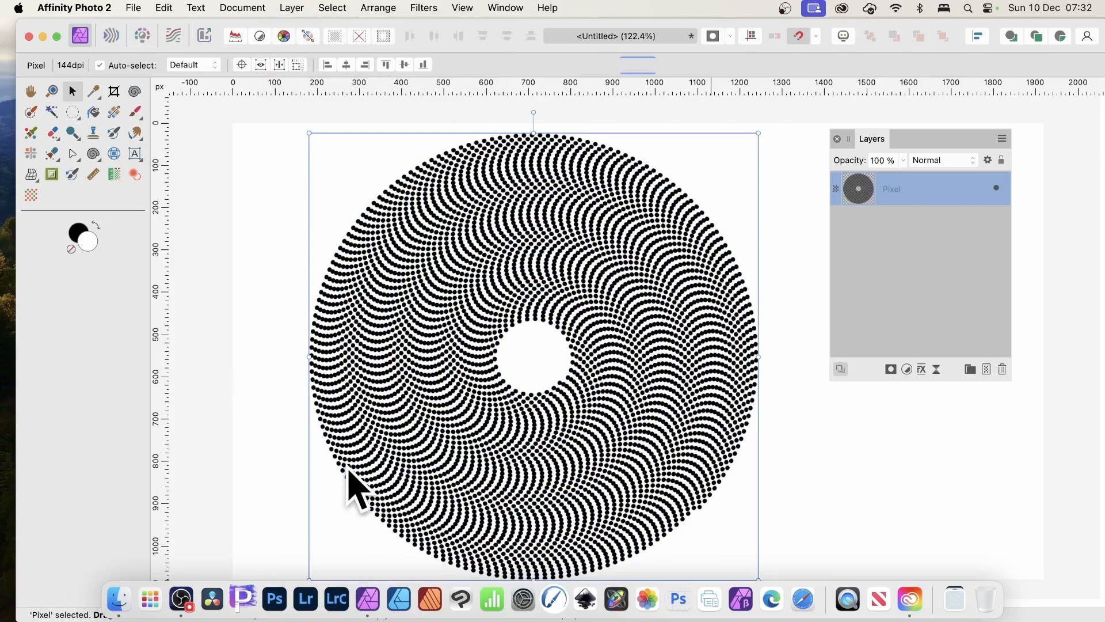
drag(558, 523, 572, 488)
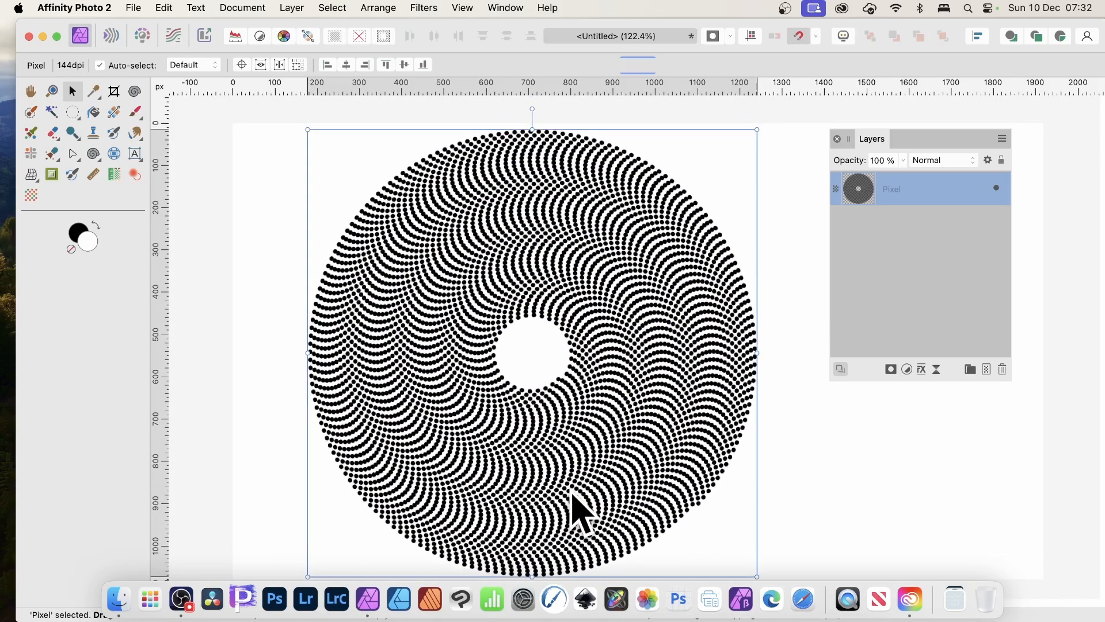
Move the dotted disc over the page's upper-left corner and scatter overlapping duplicates of it across the page
drag(609, 426, 464, 327)
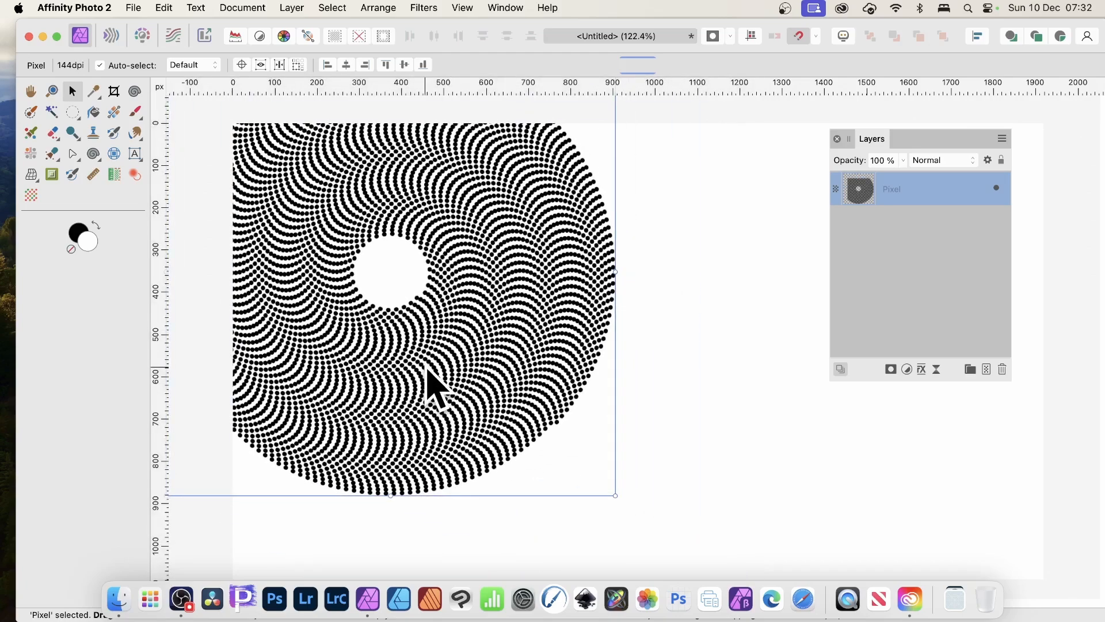
drag(444, 365, 533, 398)
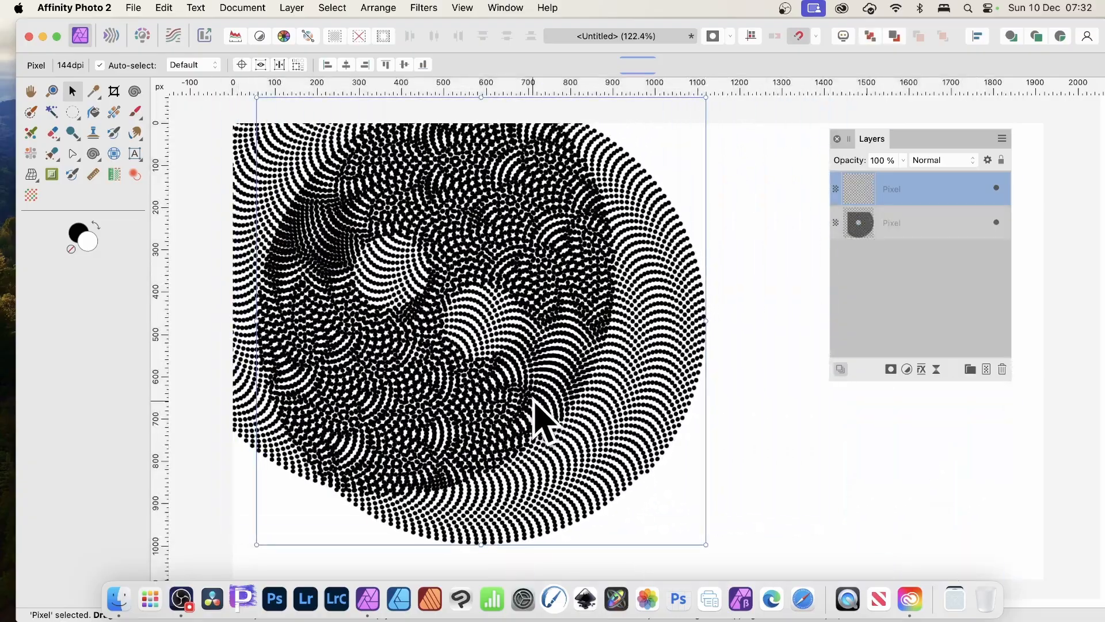
drag(578, 253, 787, 172)
drag(563, 193, 753, 372)
drag(770, 327, 594, 460)
drag(638, 415, 471, 444)
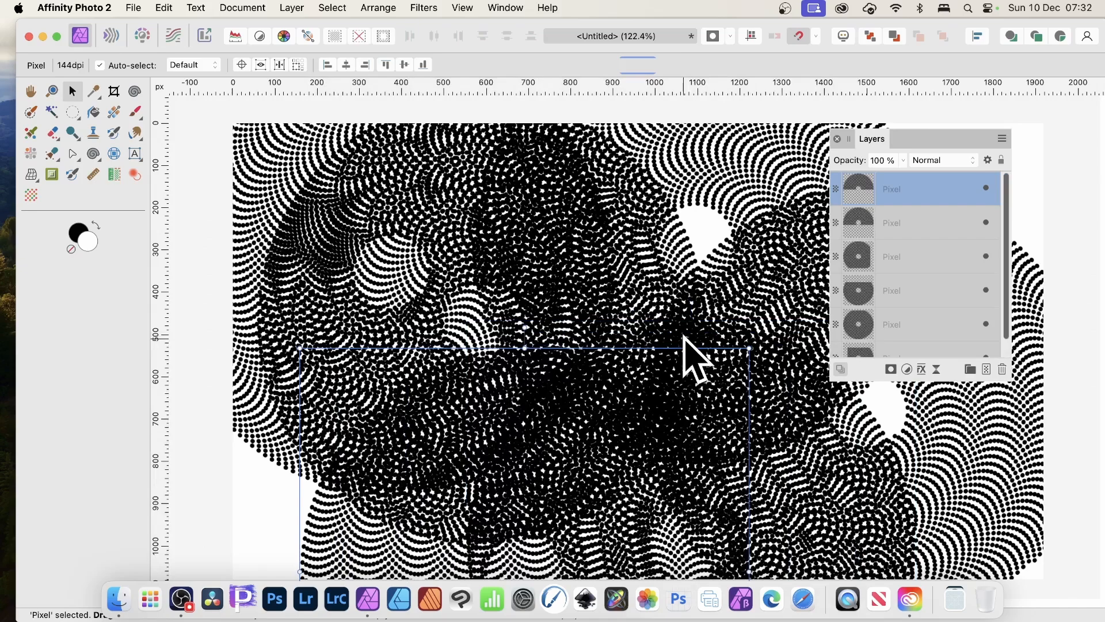
Undo the scattered duplicates and place the single dotted disc slightly left of the page's centre
key(super+z)
key(super+z)
key(super+z)
key(super+z)
key(super+z)
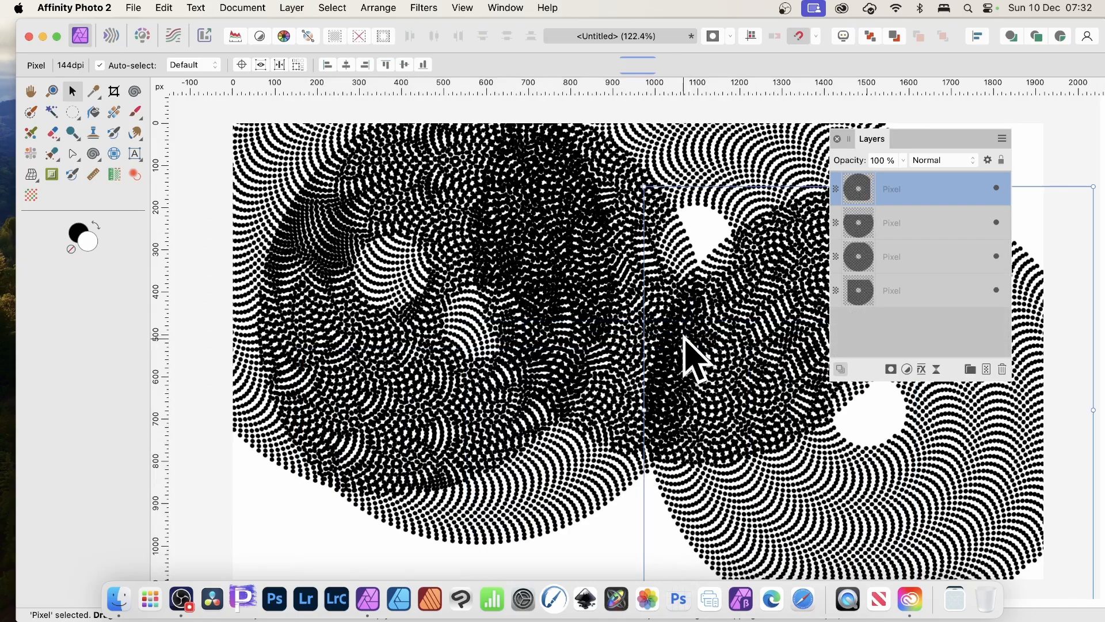
drag(518, 313, 676, 374)
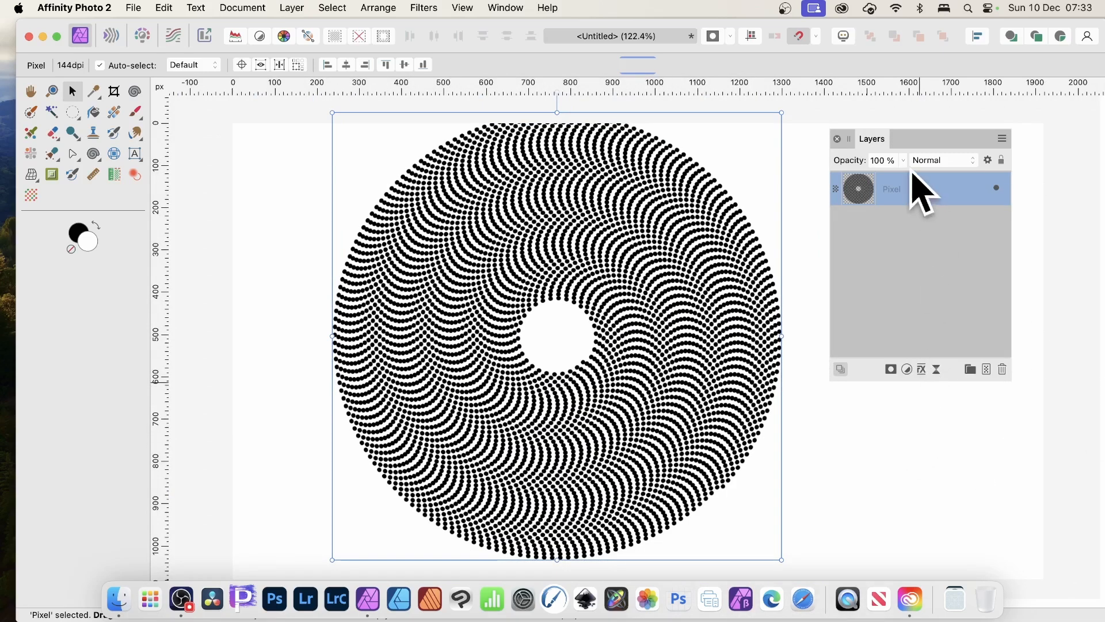
Add a Bevel / Emboss layer effect of type Pillow to the disc, with a radius of about 10.3 px
click(921, 369)
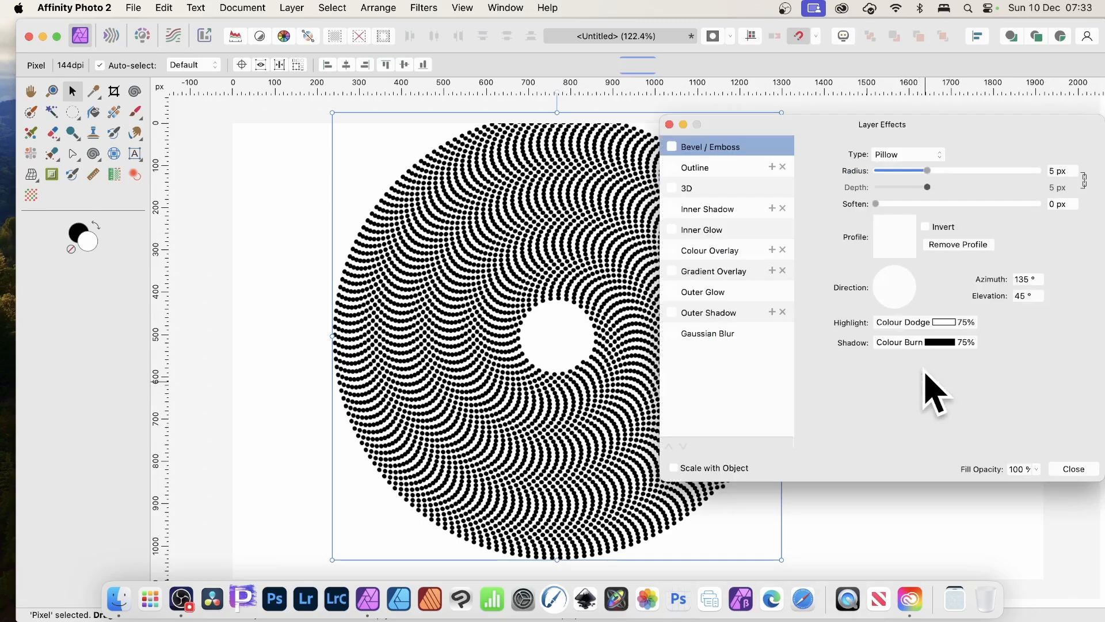
click(673, 147)
click(940, 171)
mouse_move(942, 173)
mouse_down()
mouse_move(923, 176)
mouse_move(950, 173)
mouse_up()
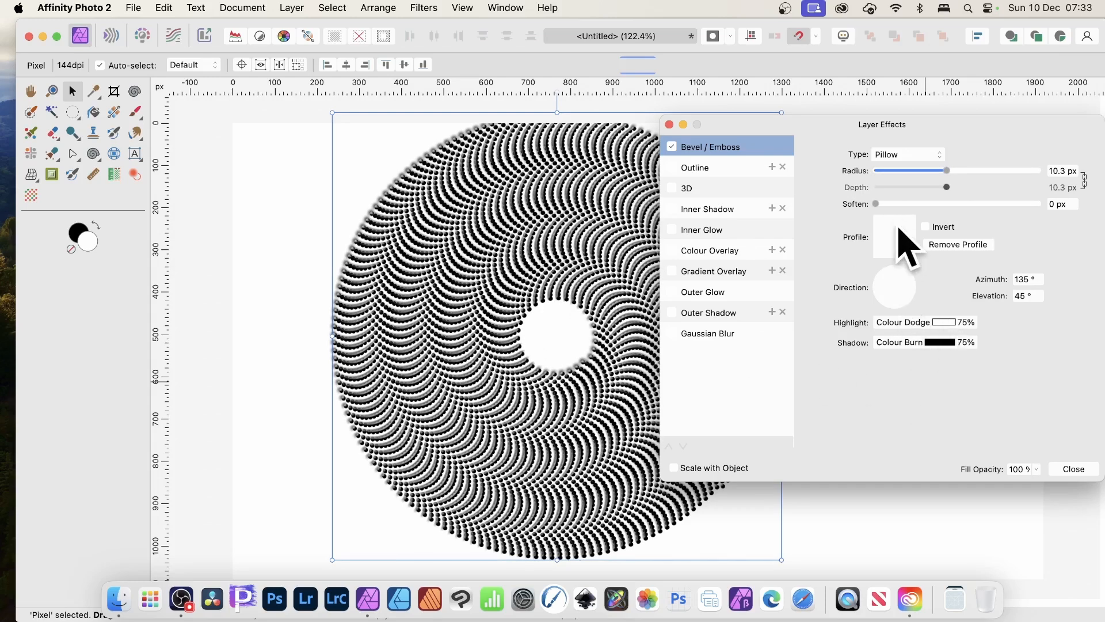
Try softening and several standard profiles on the bevel, and remove the custom profile
drag(877, 204, 967, 199)
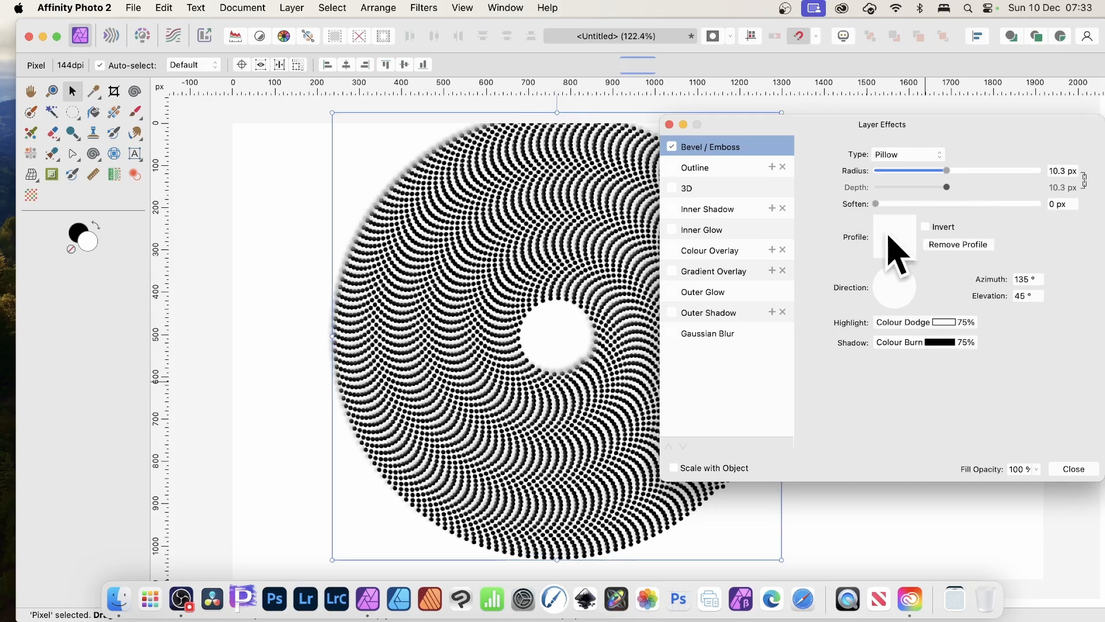
click(896, 242)
click(886, 460)
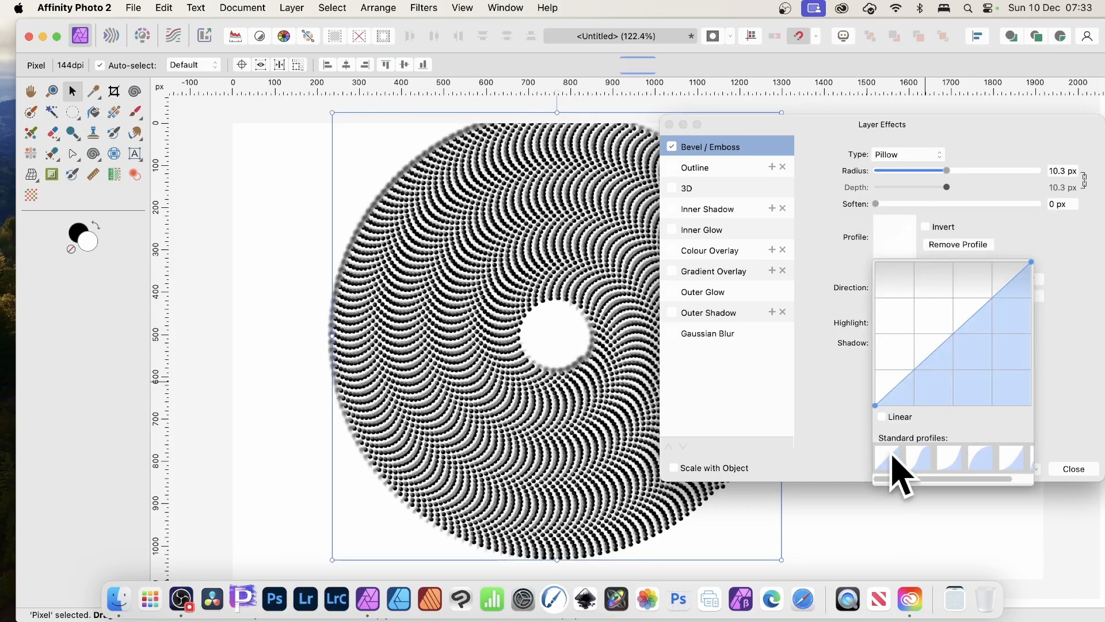
click(918, 467)
click(955, 472)
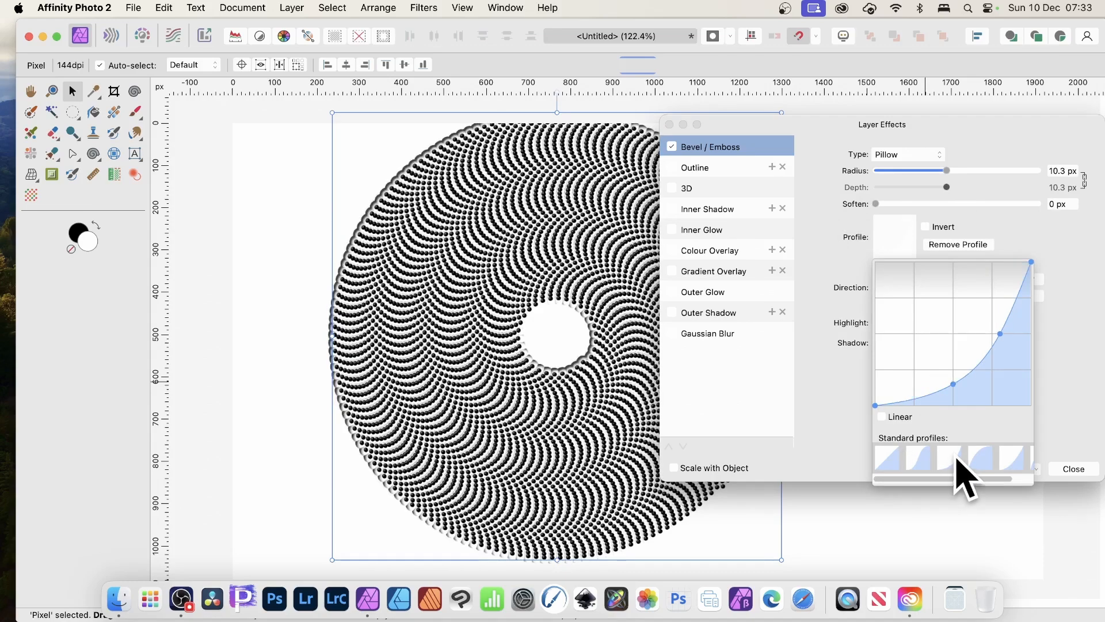
click(918, 467)
click(885, 463)
click(960, 245)
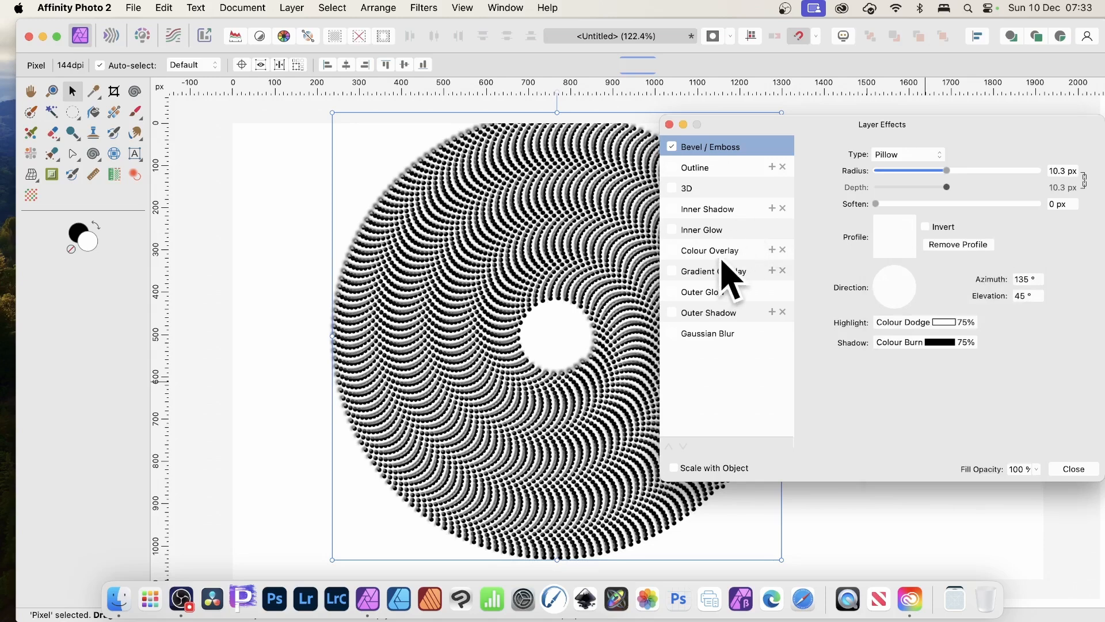
Add a green Colour Overlay effect (RGB 0, 208, 52) at 100% opacity to the disc and close the layer effects
click(672, 250)
click(715, 258)
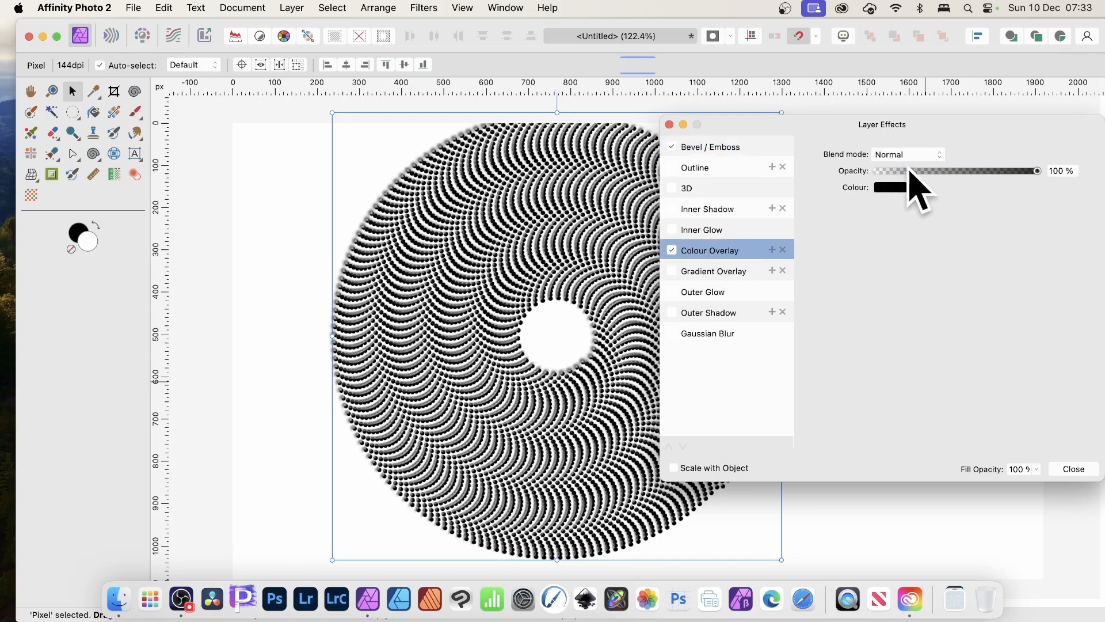
click(901, 188)
click(886, 306)
drag(886, 307, 928, 330)
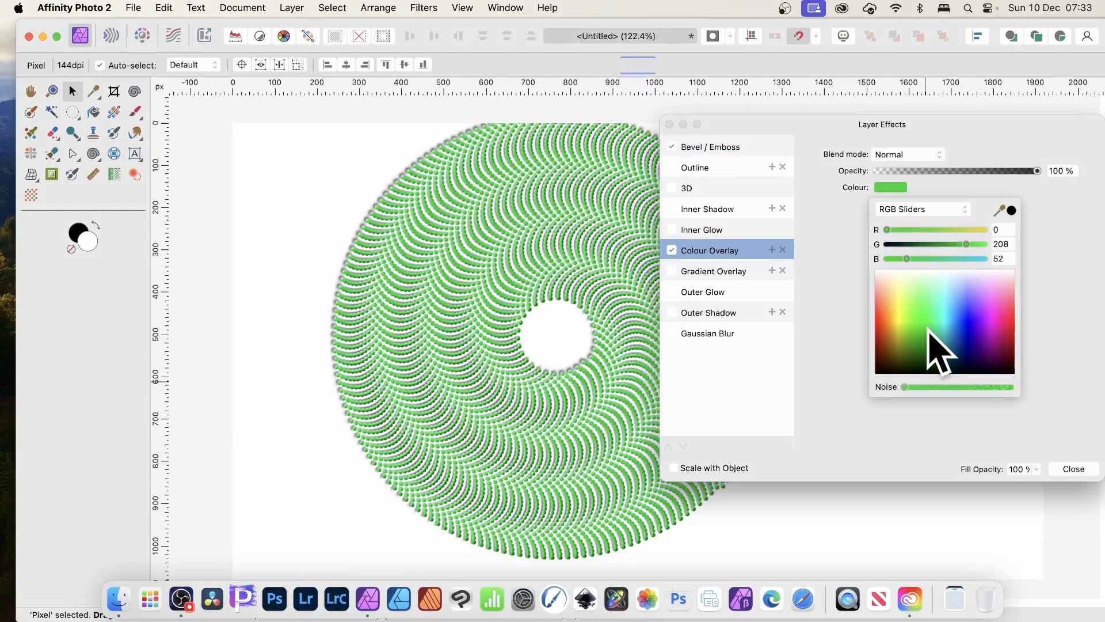
click(1039, 328)
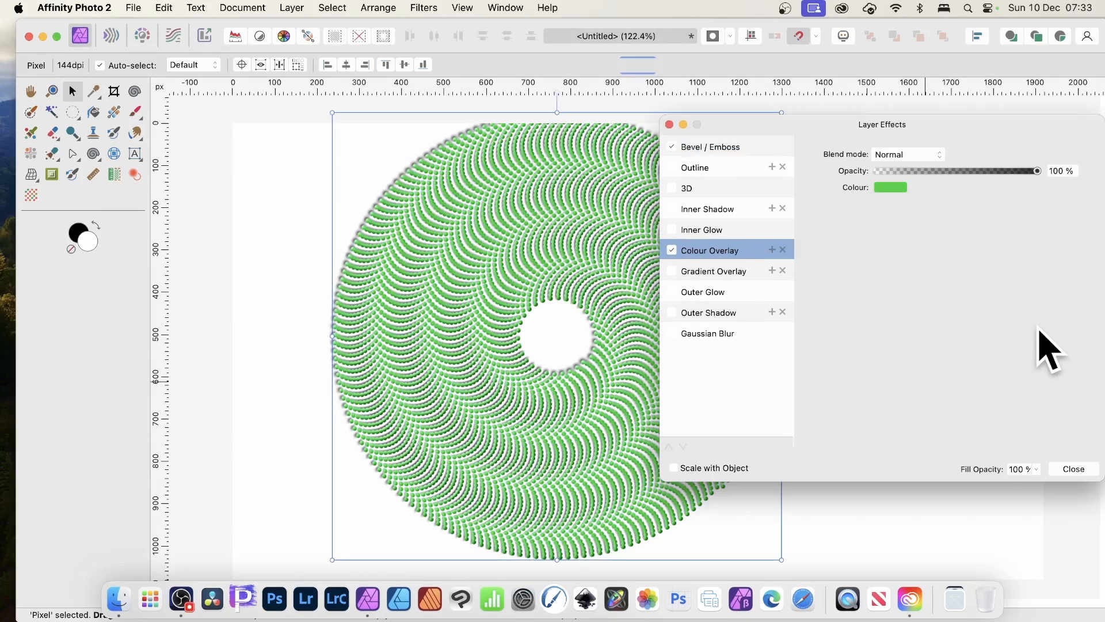
click(1069, 469)
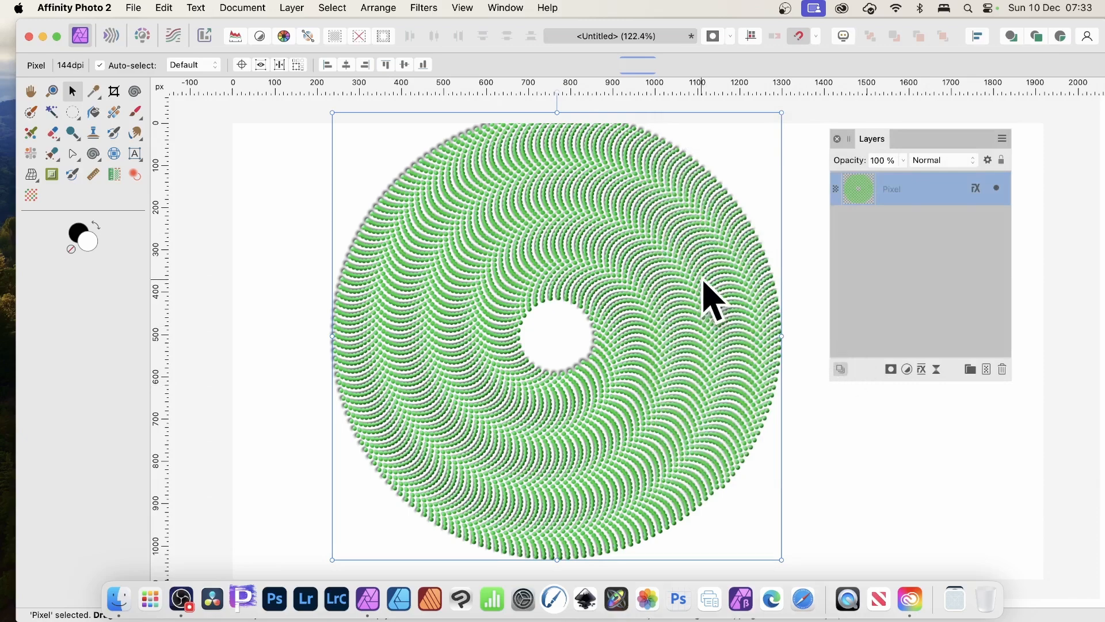
Duplicate the green disc with its Colour Overlay changed to orange (RGB 200, 88, 0), offsetting the copy towards the page's lower-left corner
drag(698, 298, 687, 286)
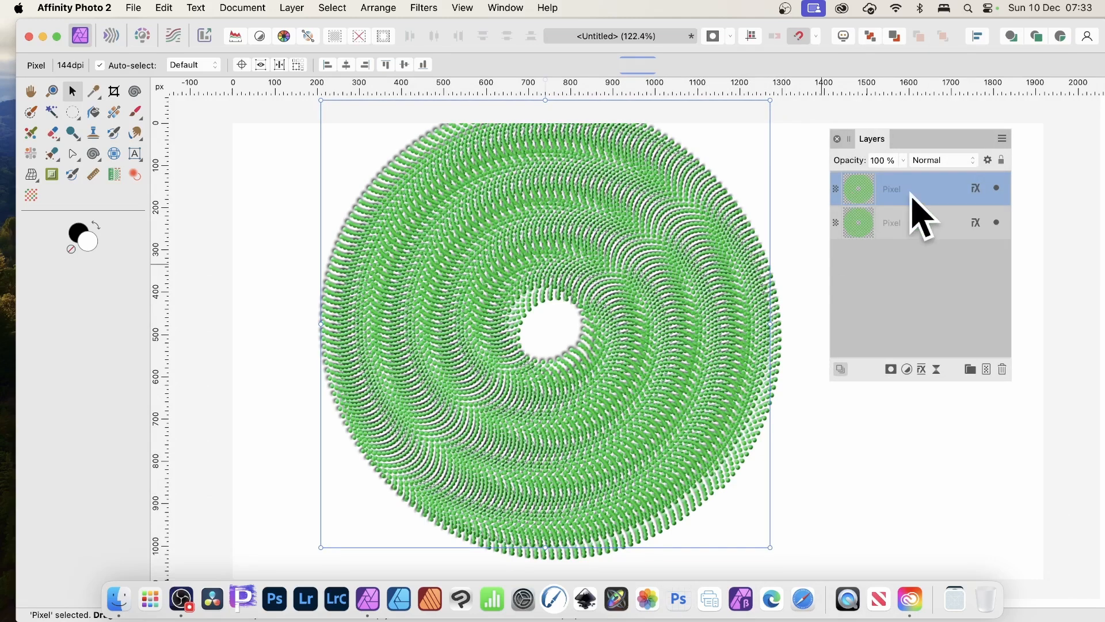
click(921, 369)
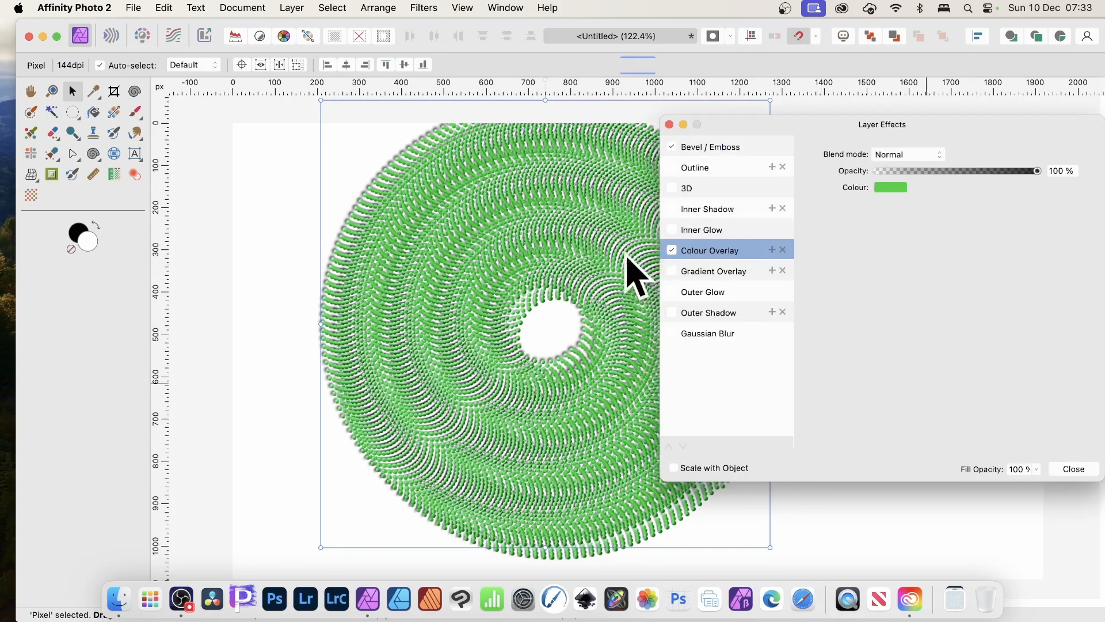
click(892, 188)
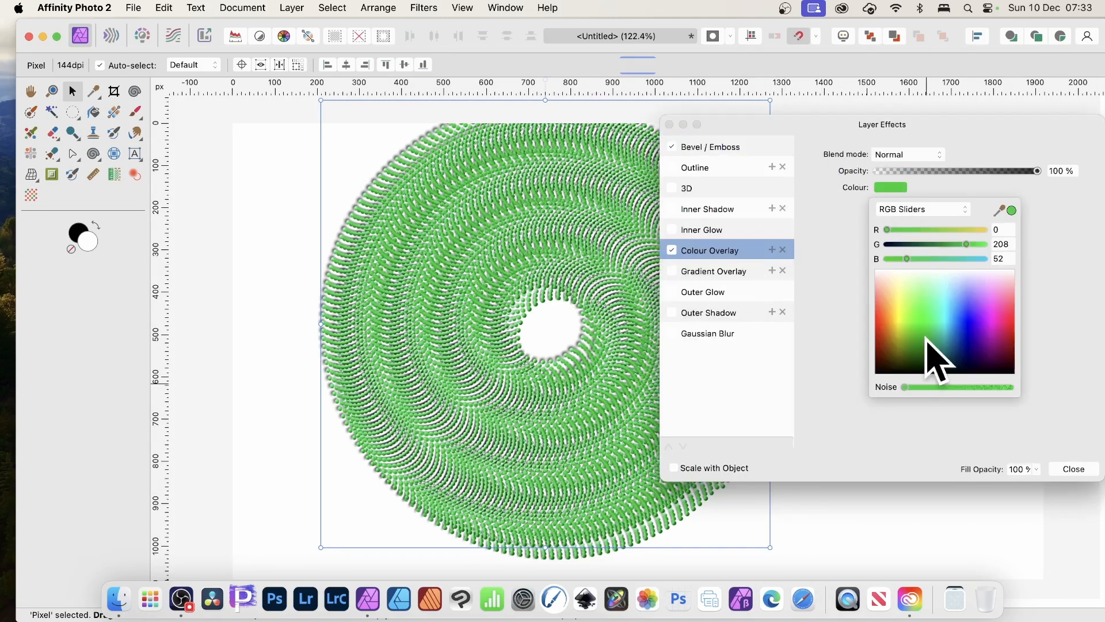
click(892, 349)
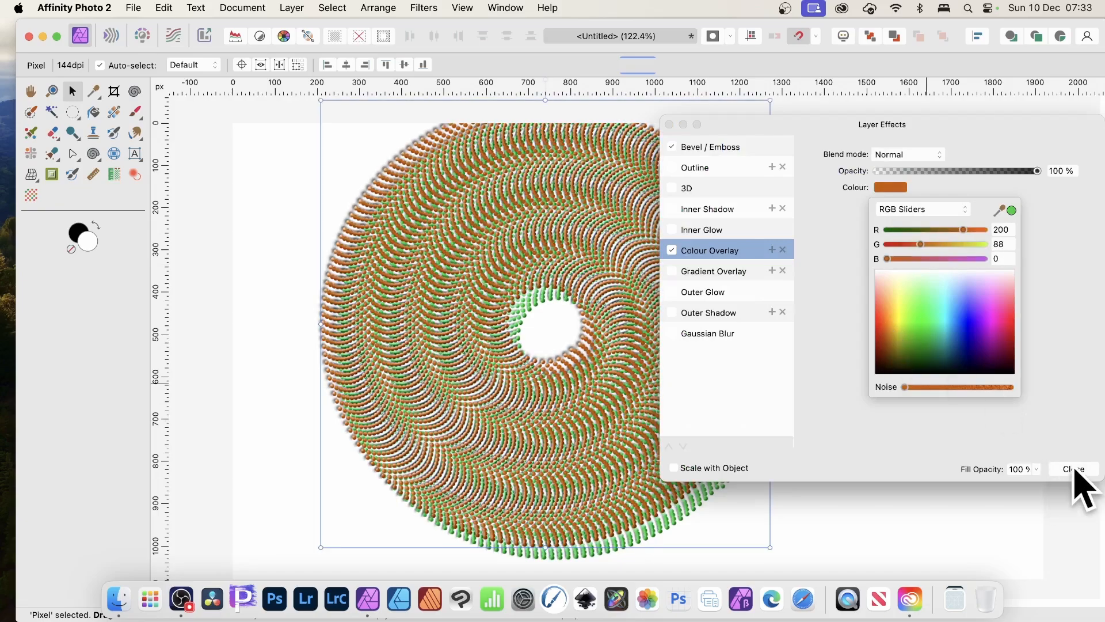
click(1074, 470)
drag(548, 237, 470, 361)
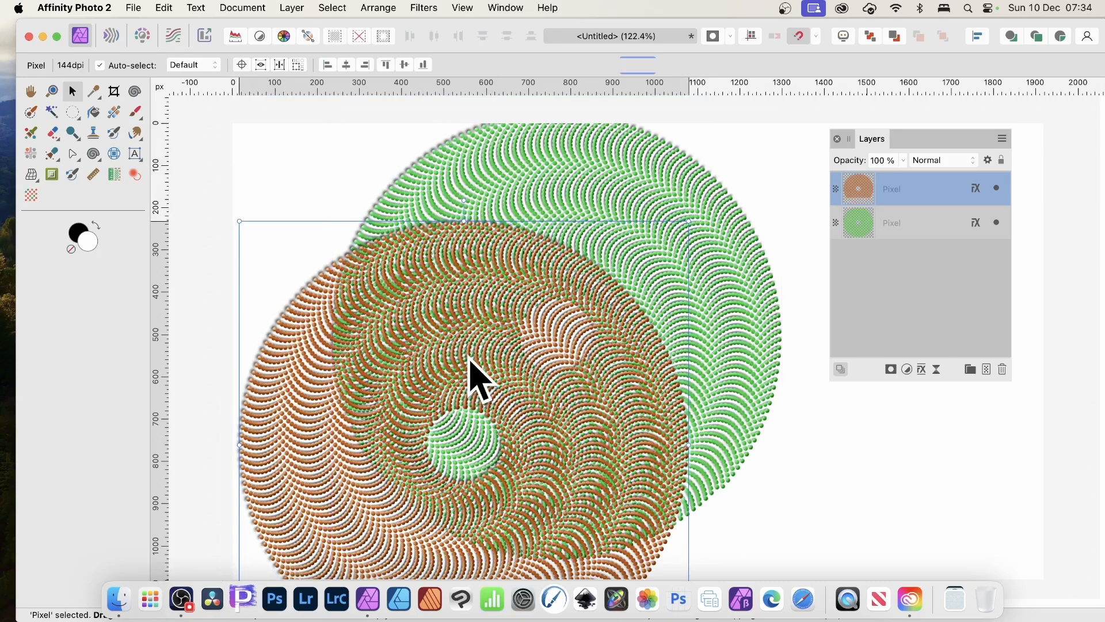
Delete the orange copy and shift the green disc slightly down and left so it lies fully within the page
key(Delete)
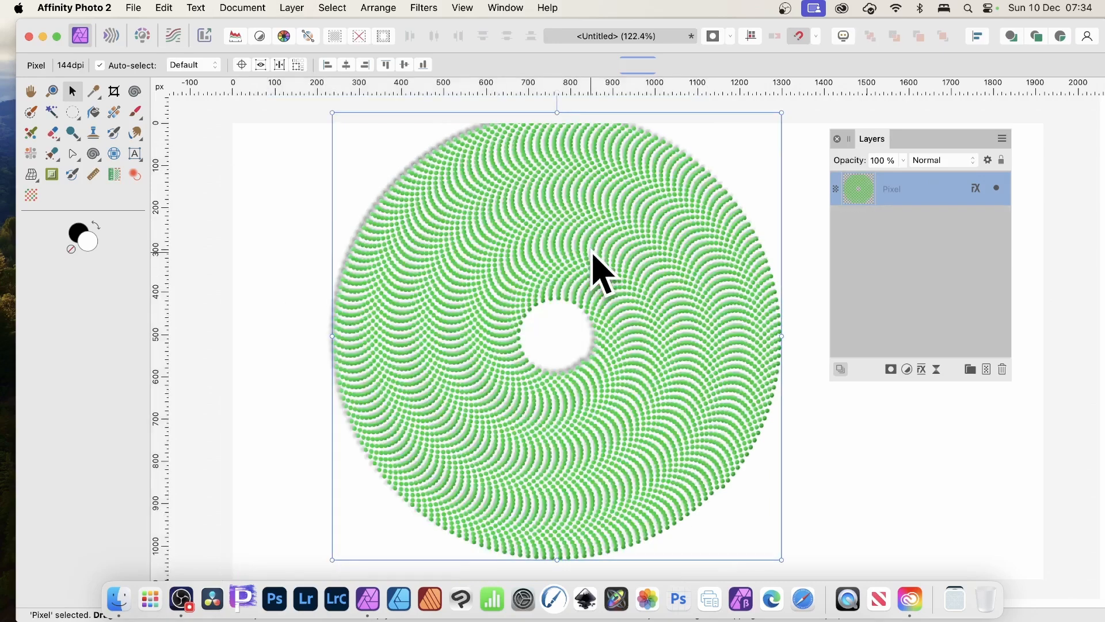
drag(644, 222, 631, 256)
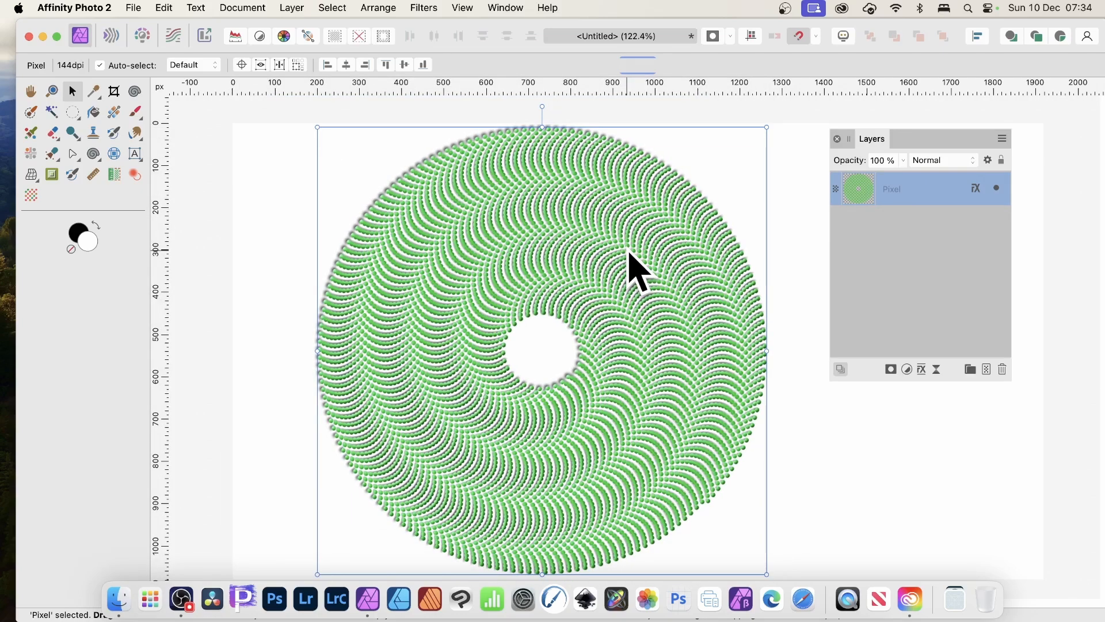
click(429, 4)
mouse_move(433, 62)
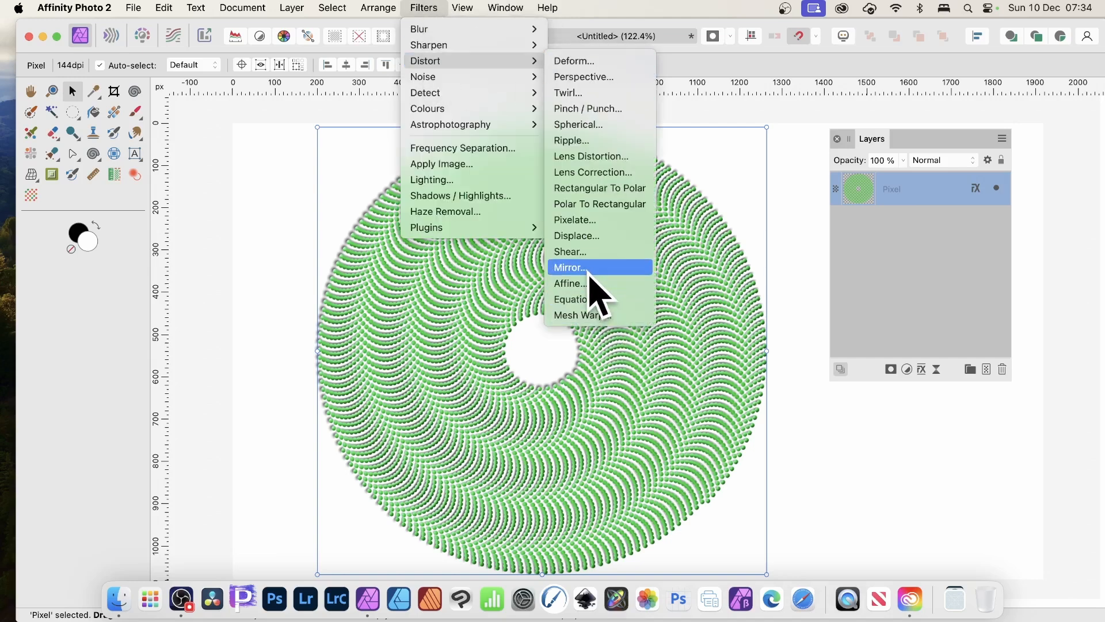
click(816, 280)
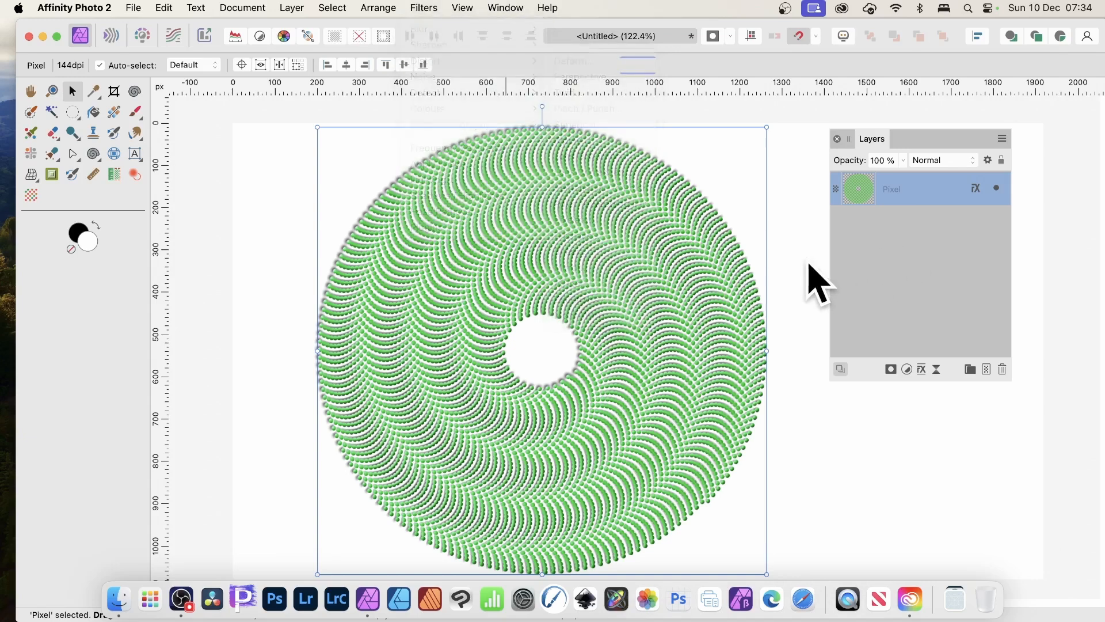